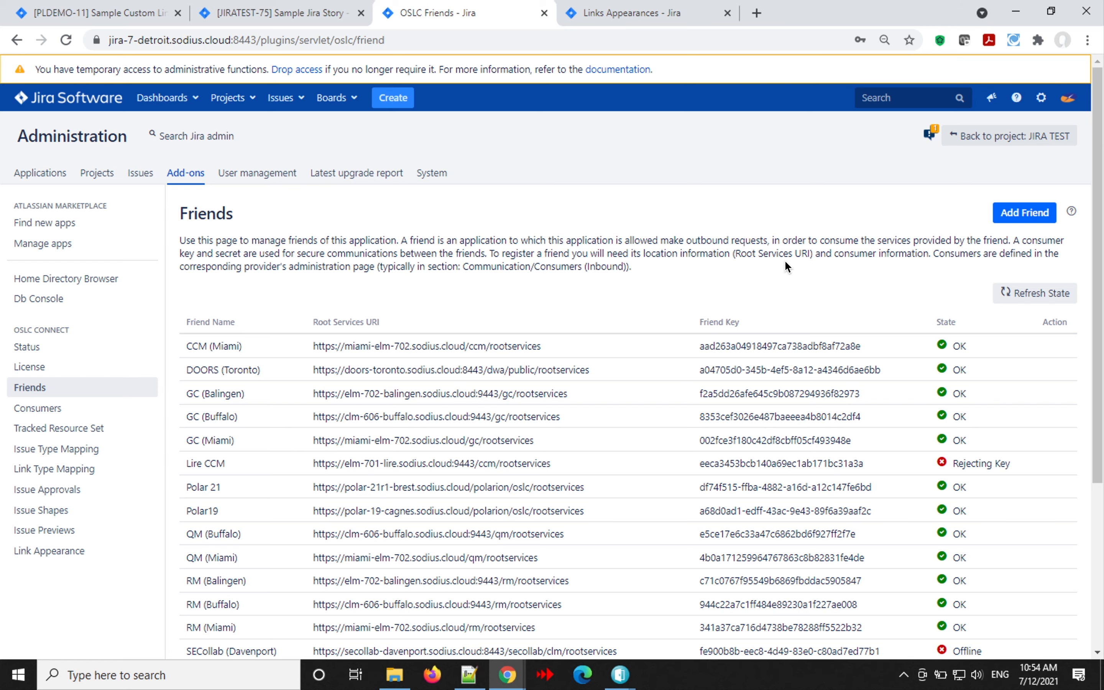
# - Start a new friend and put the Buffalo CCM root services URL into Root Services URI, not Title
pyautogui.click(1022, 215)
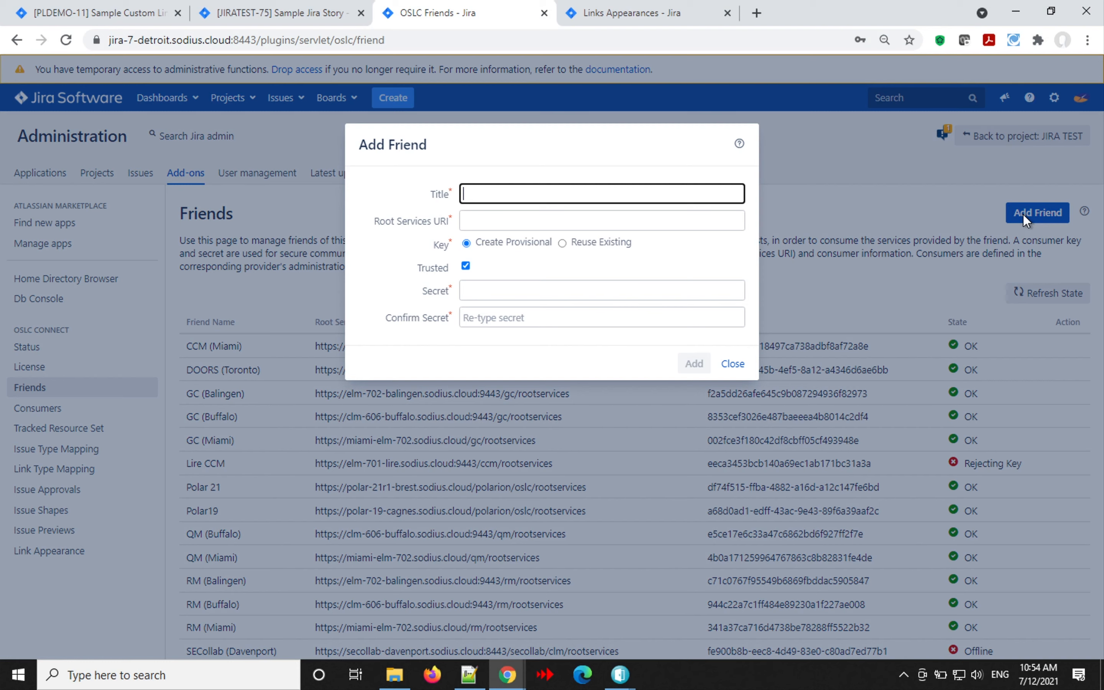
pyautogui.write('https://clm-606-buffalo.sodius.cloud:9443/ccm/rootservices')
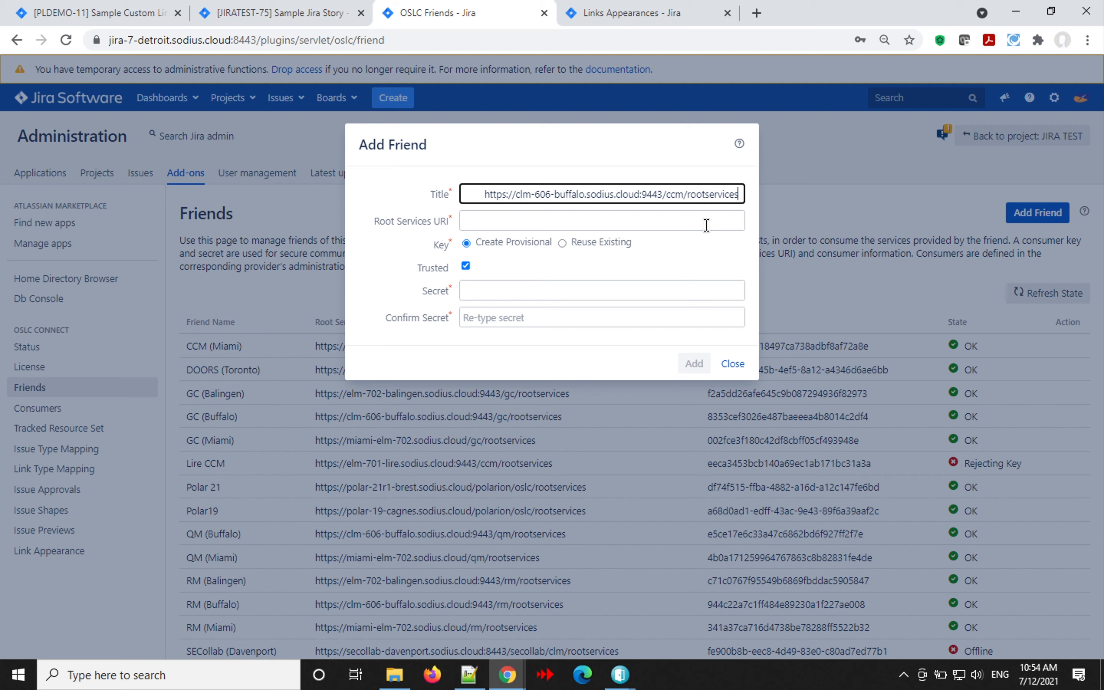
pyautogui.doubleClick(629, 200)
pyautogui.click(629, 200)
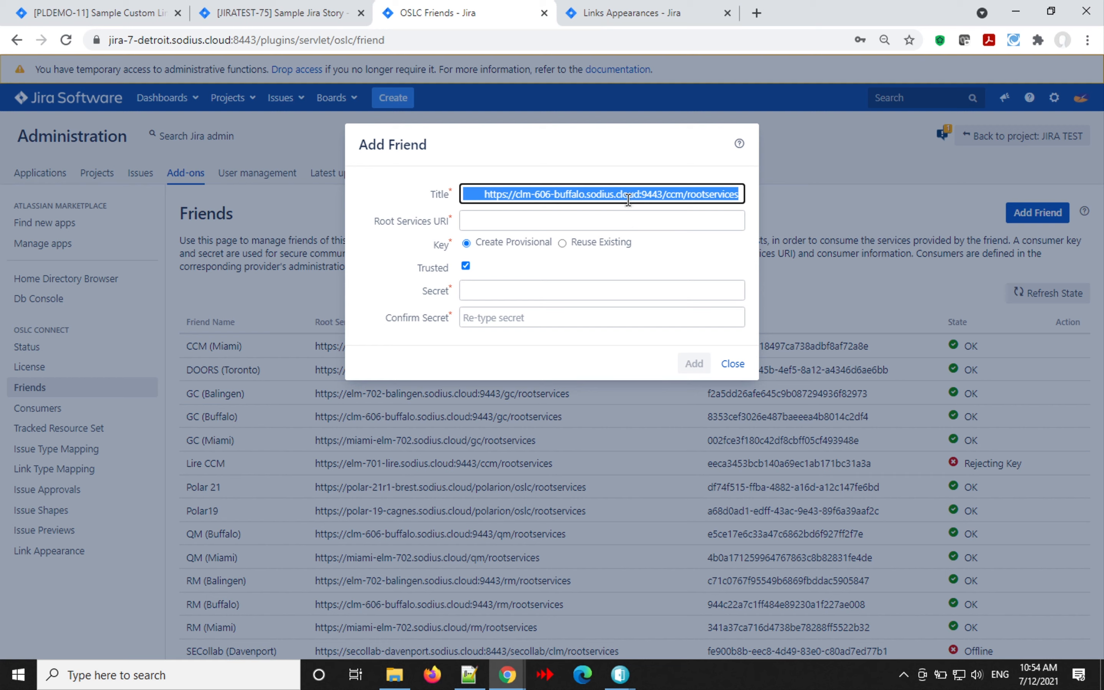
pyautogui.hotkey('ctrl', 'x')
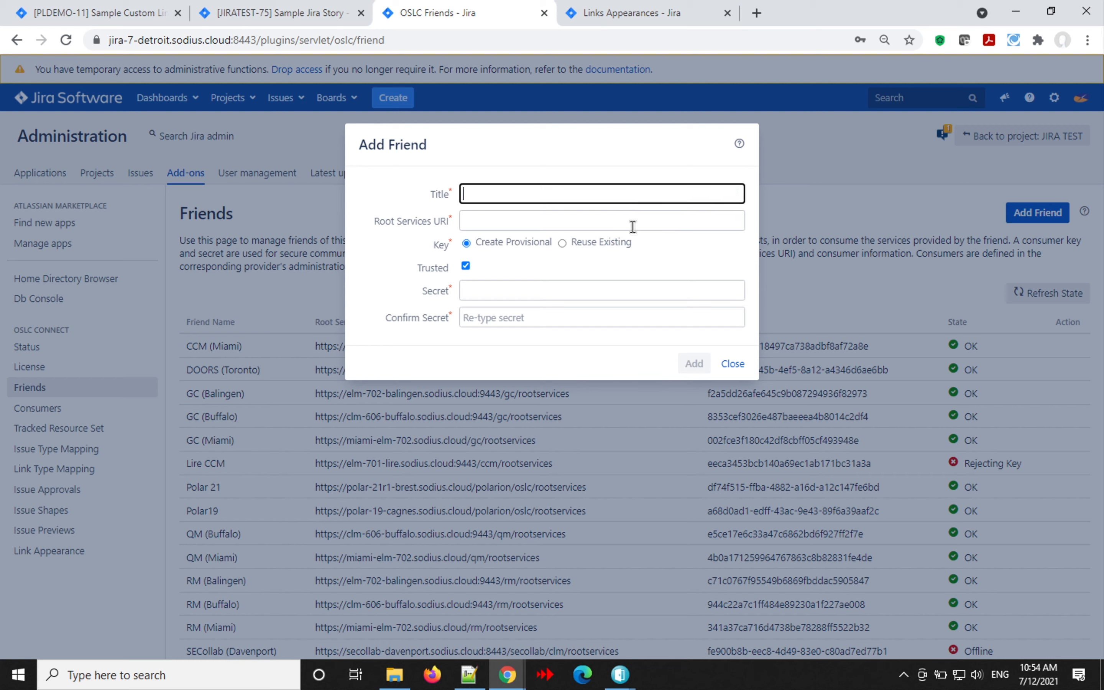
pyautogui.click(633, 226)
pyautogui.hotkey('ctrl', 'v')
# - Title the friend CCM (Buffalo) and enter the same shared secret in Secret and Confirm Secret
pyautogui.click(601, 197)
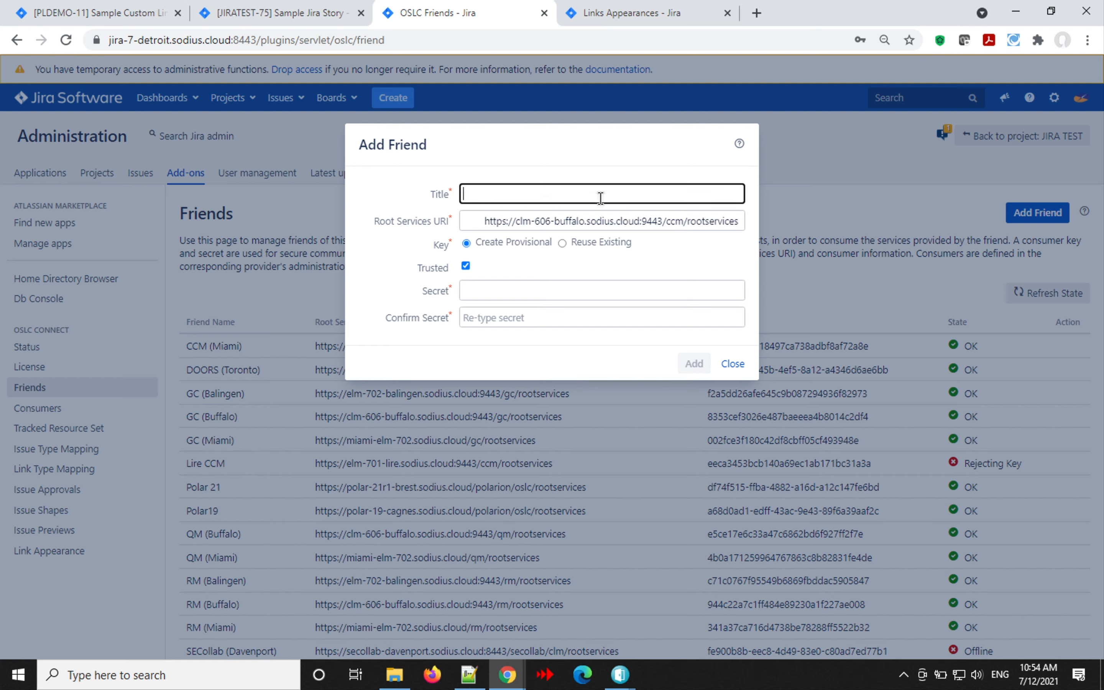
pyautogui.write('CCM (Buffalo)')
pyautogui.click(517, 290)
pyautogui.write('test')
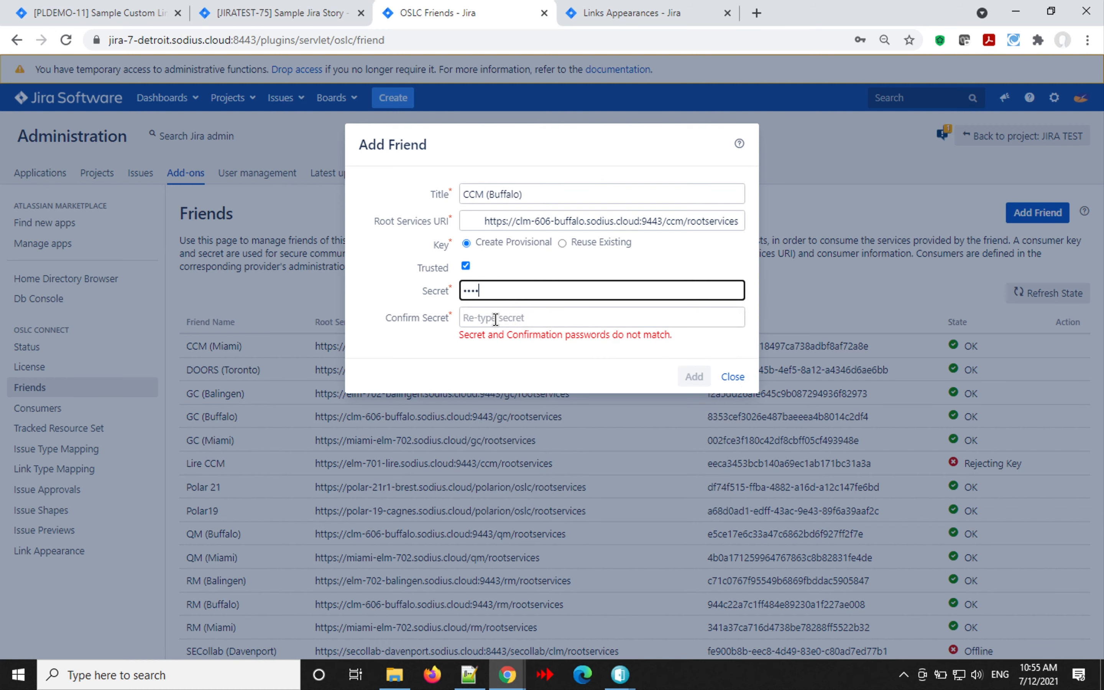
pyautogui.click(493, 319)
pyautogui.write('test')
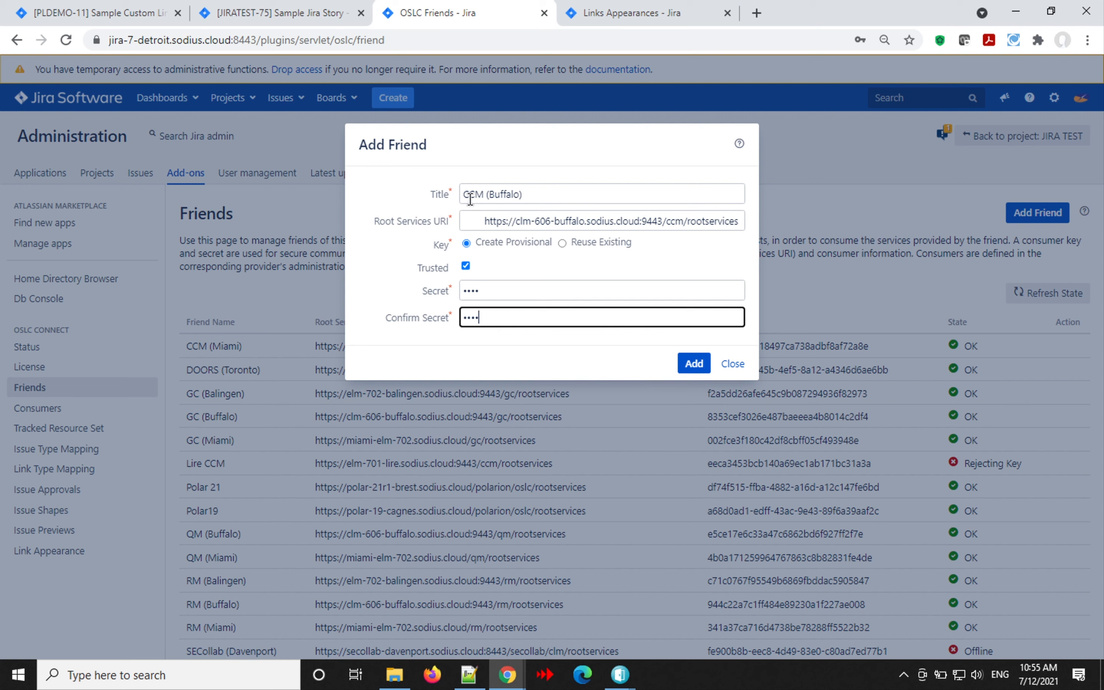
# - Submit the CCM (Buffalo) friend and review the OCFD-SRV068 invalid root services URL error details
pyautogui.click(685, 370)
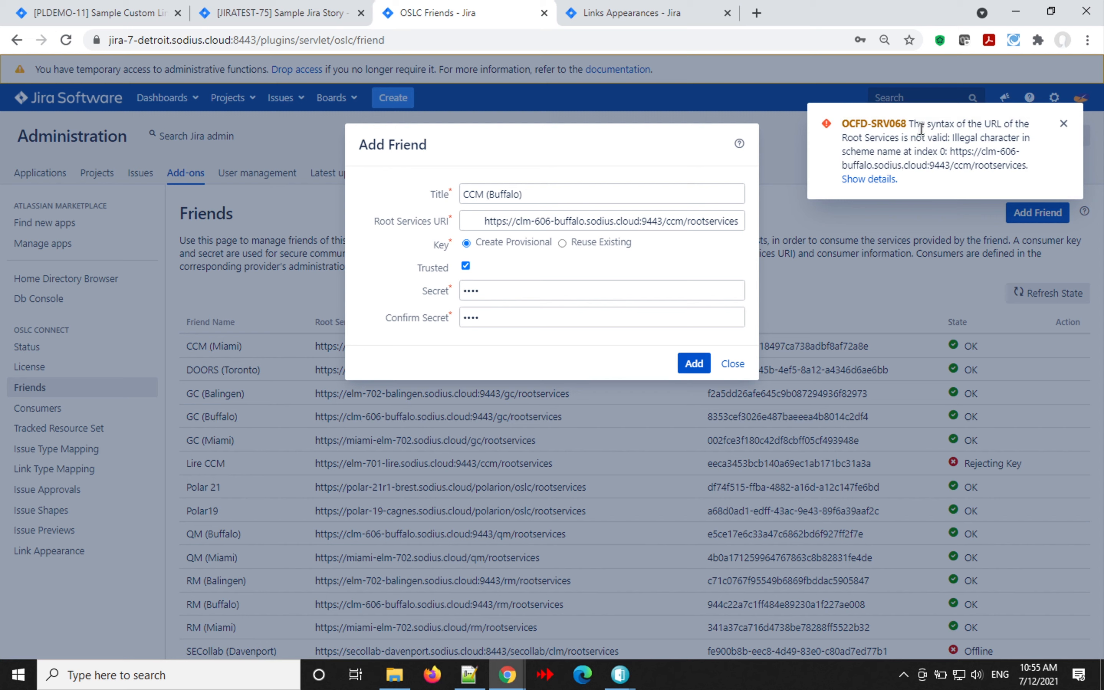
pyautogui.click(874, 180)
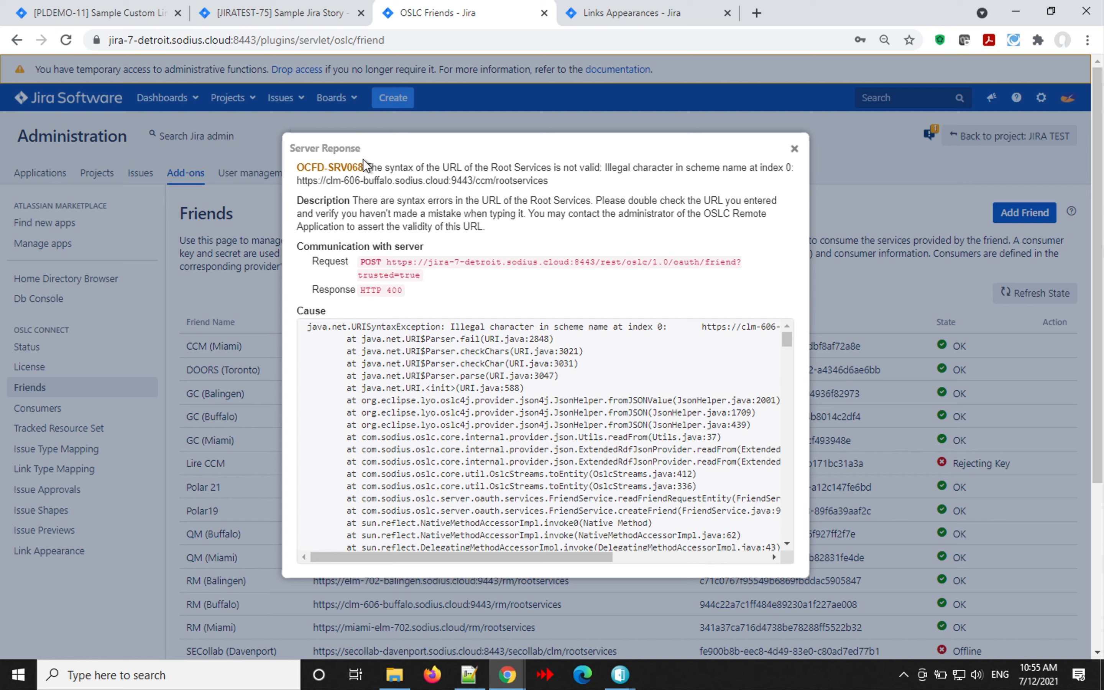
pyautogui.moveTo(367, 167); pyautogui.dragTo(485, 225)
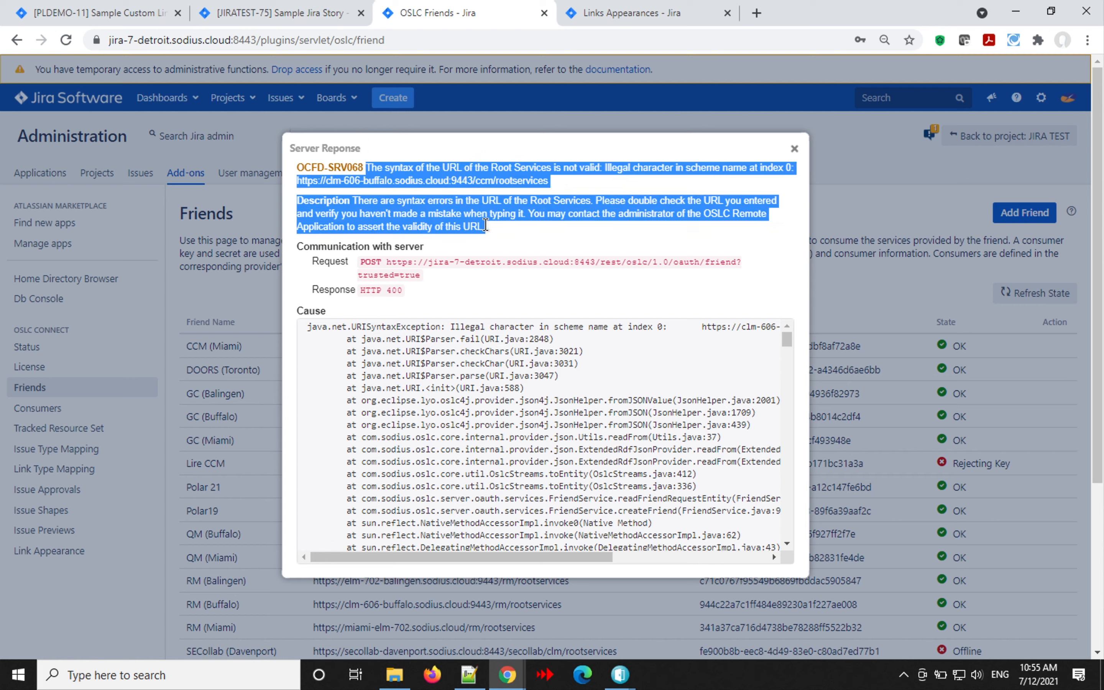
pyautogui.click(792, 149)
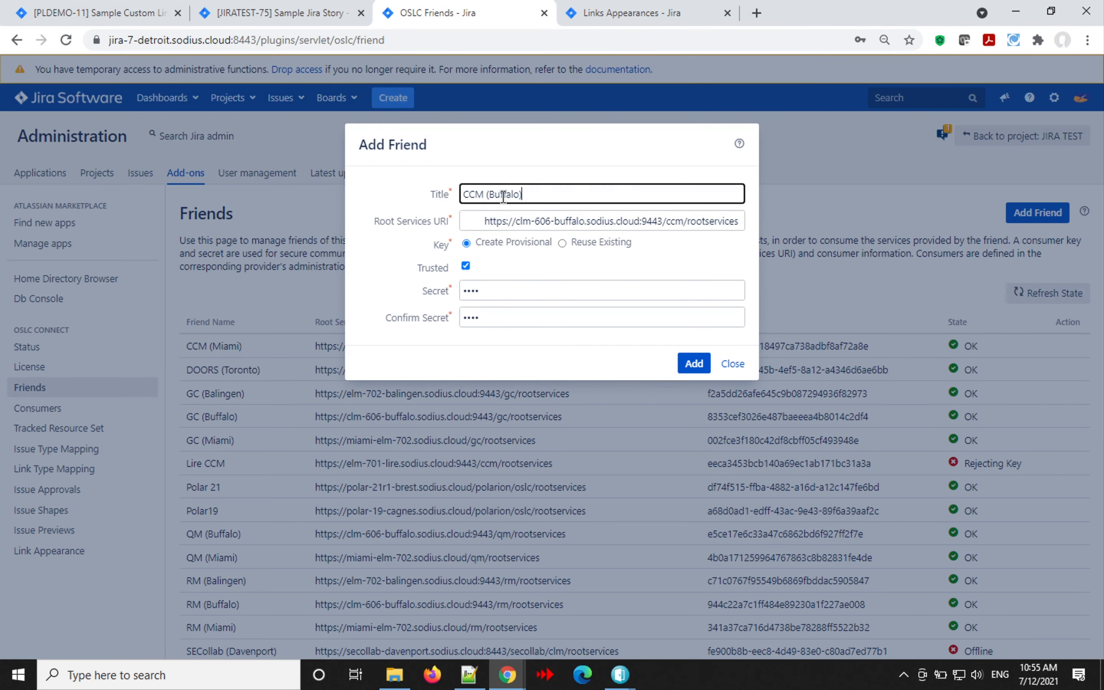
# - Delete the leading space from the URI, resubmit, and view the OCFD-SRV042 error details
pyautogui.moveTo(483, 221); pyautogui.dragTo(445, 221)
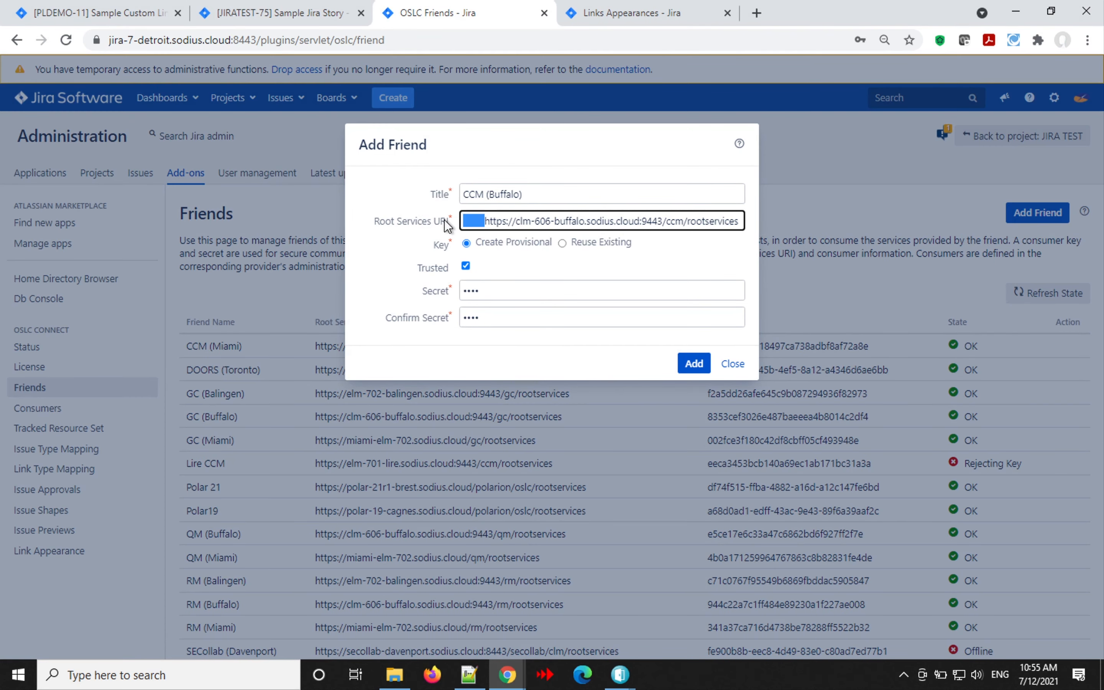
pyautogui.press('BackSpace')
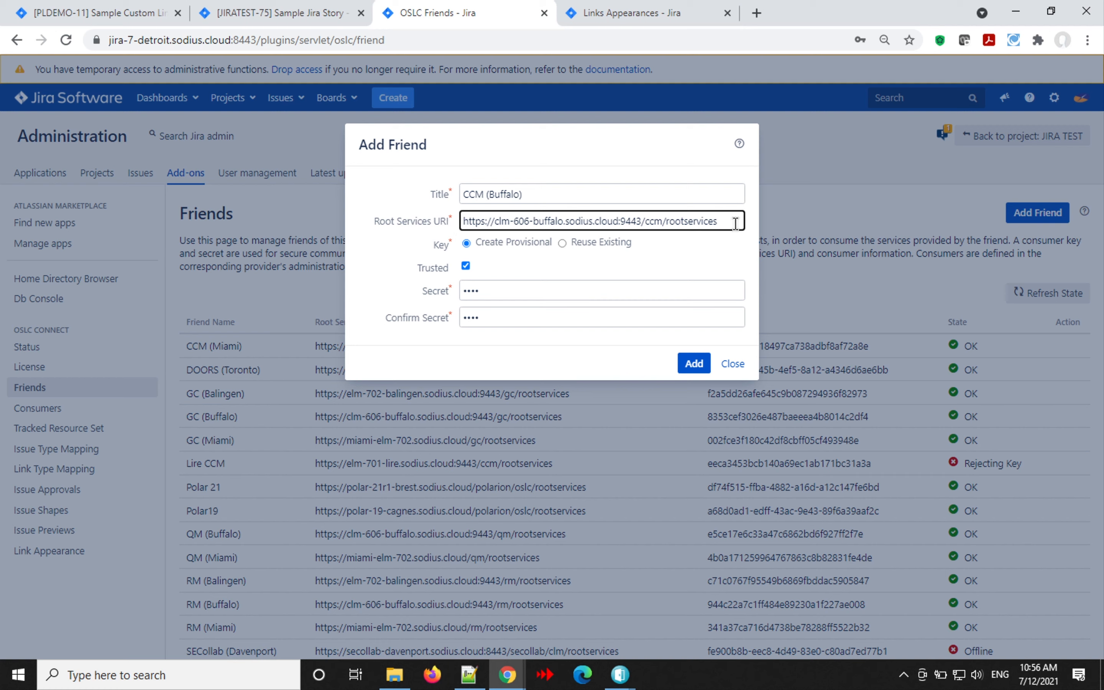
pyautogui.press('BackSpace')
pyautogui.click(689, 364)
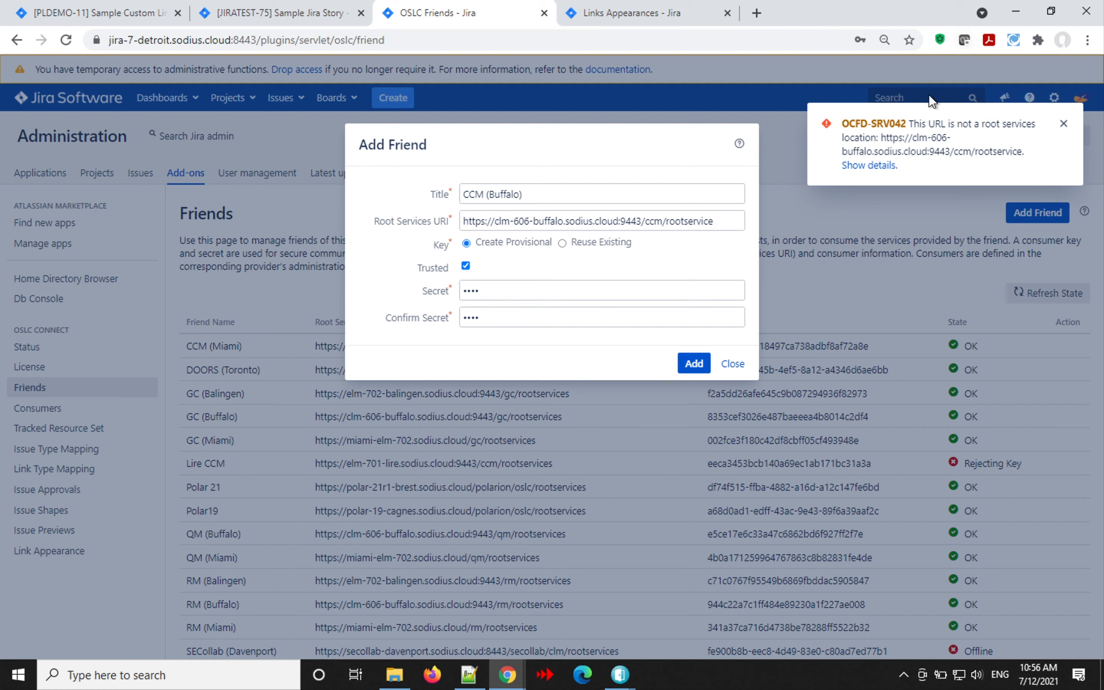
pyautogui.click(865, 165)
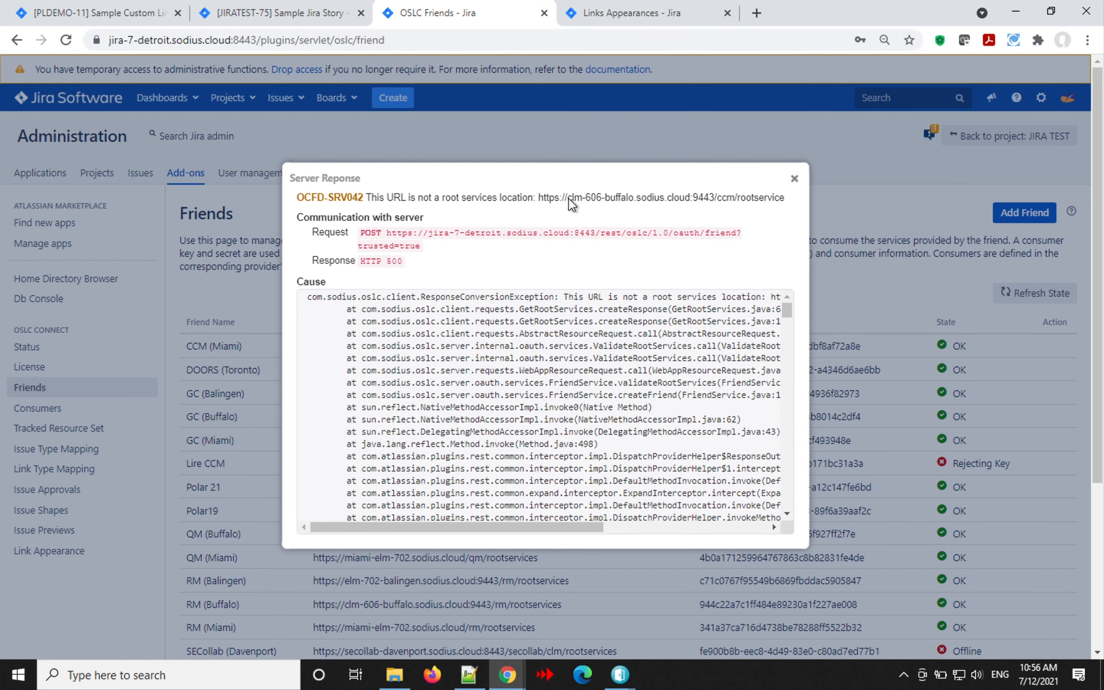
pyautogui.click(794, 180)
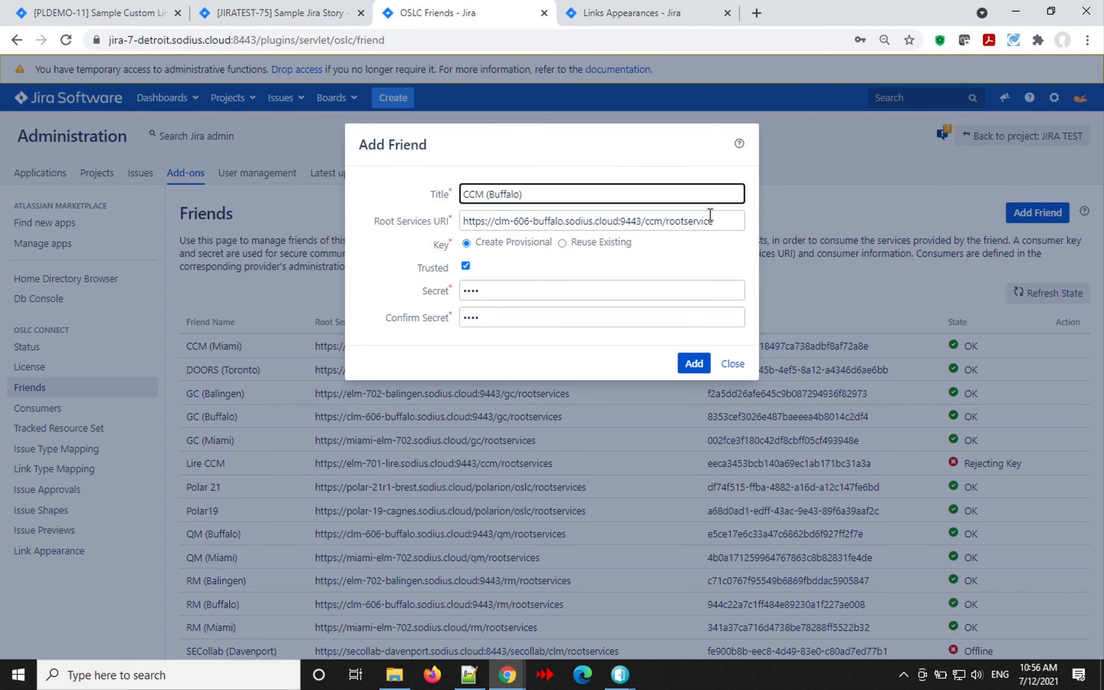
pyautogui.click(715, 227)
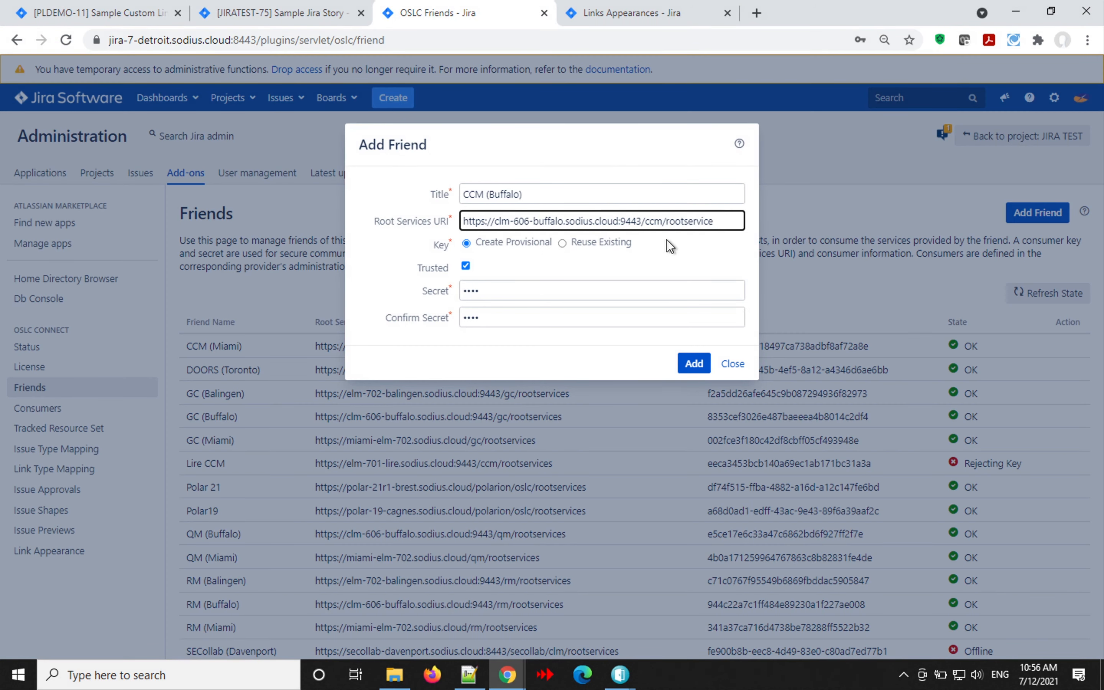
pyautogui.click(483, 221)
pyautogui.write('s')
pyautogui.press('BackSpace')
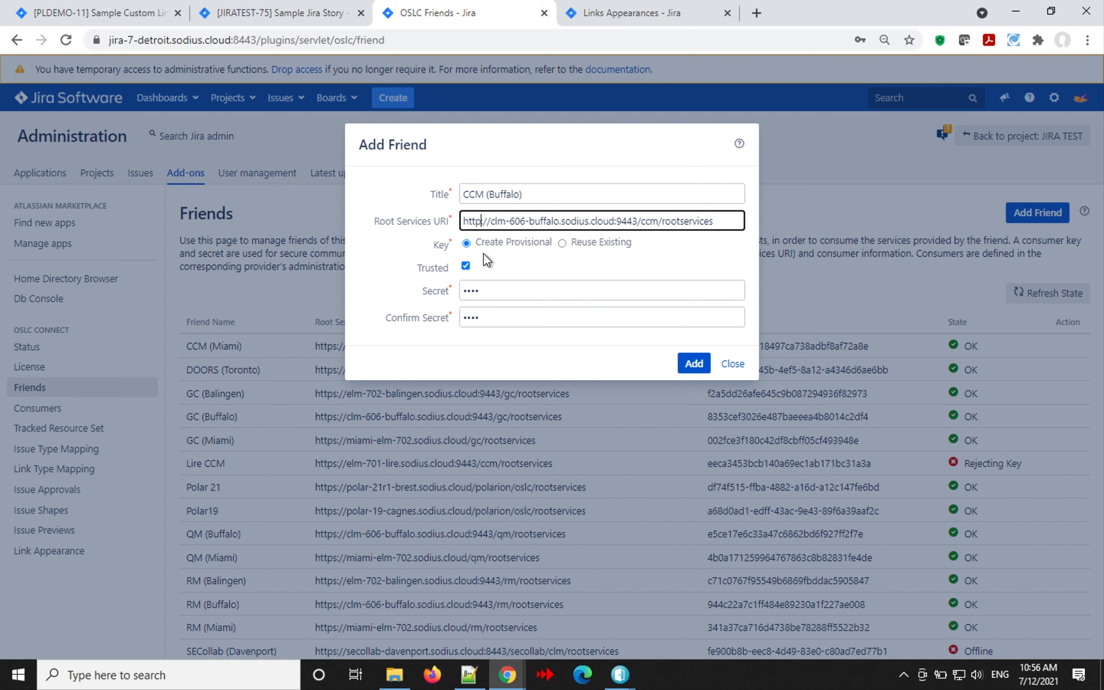
# - Resubmit the friend and review the OCFD-SRV022 HTTP-versus-HTTPS mismatch error details
pyautogui.click(684, 371)
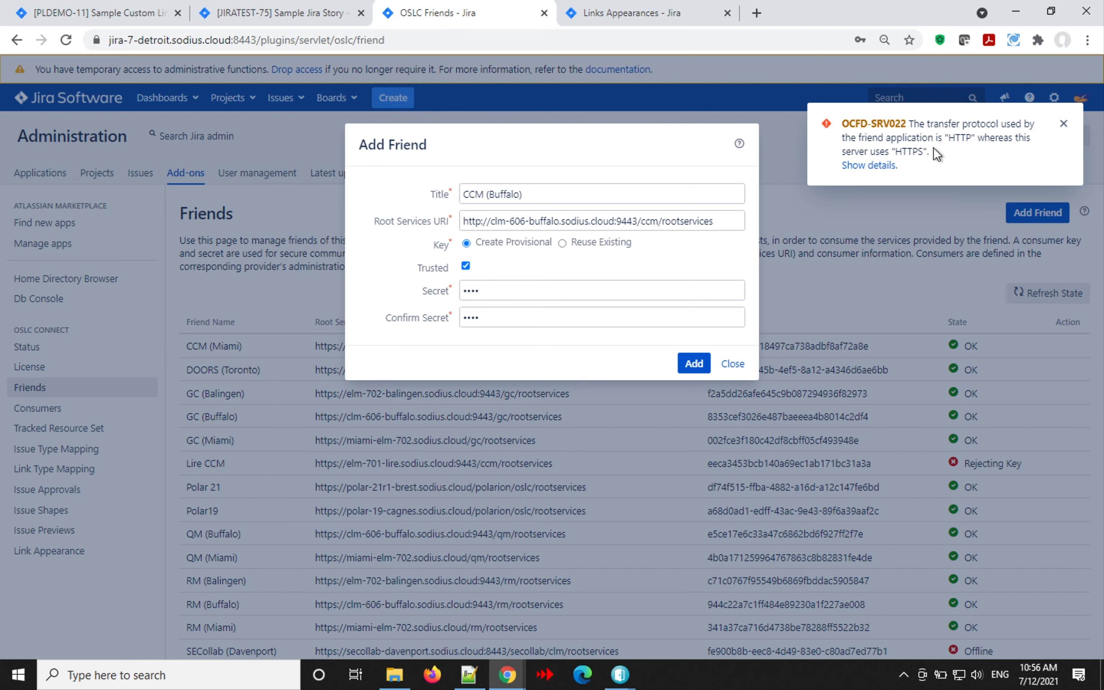
pyautogui.click(868, 167)
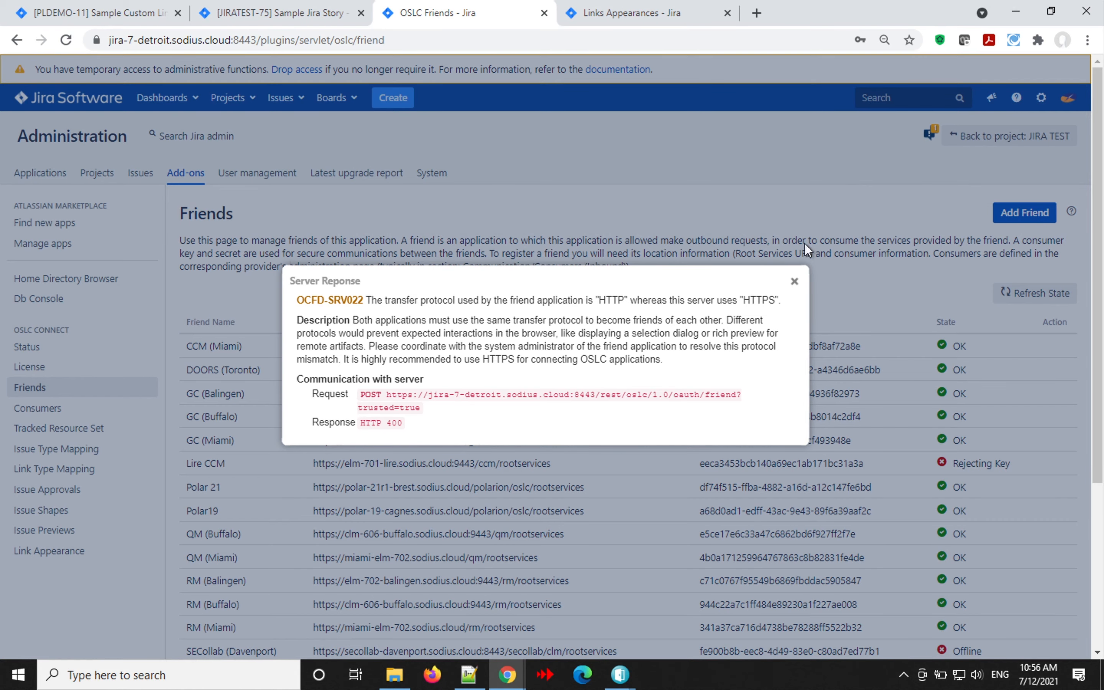
pyautogui.click(795, 282)
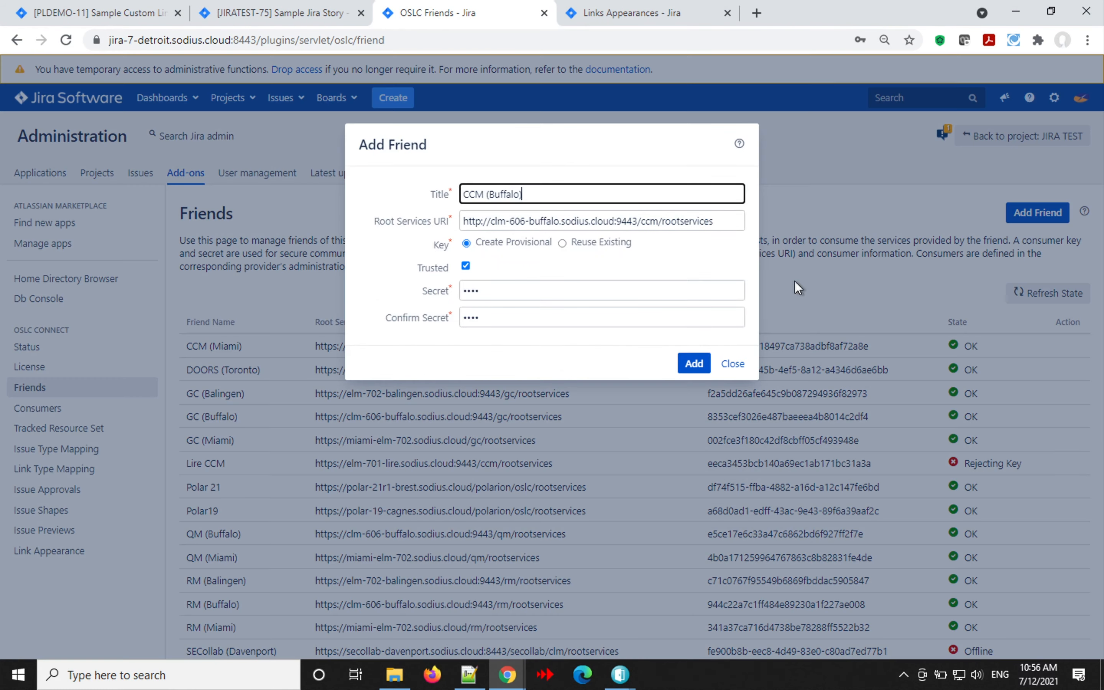
pyautogui.click(478, 219)
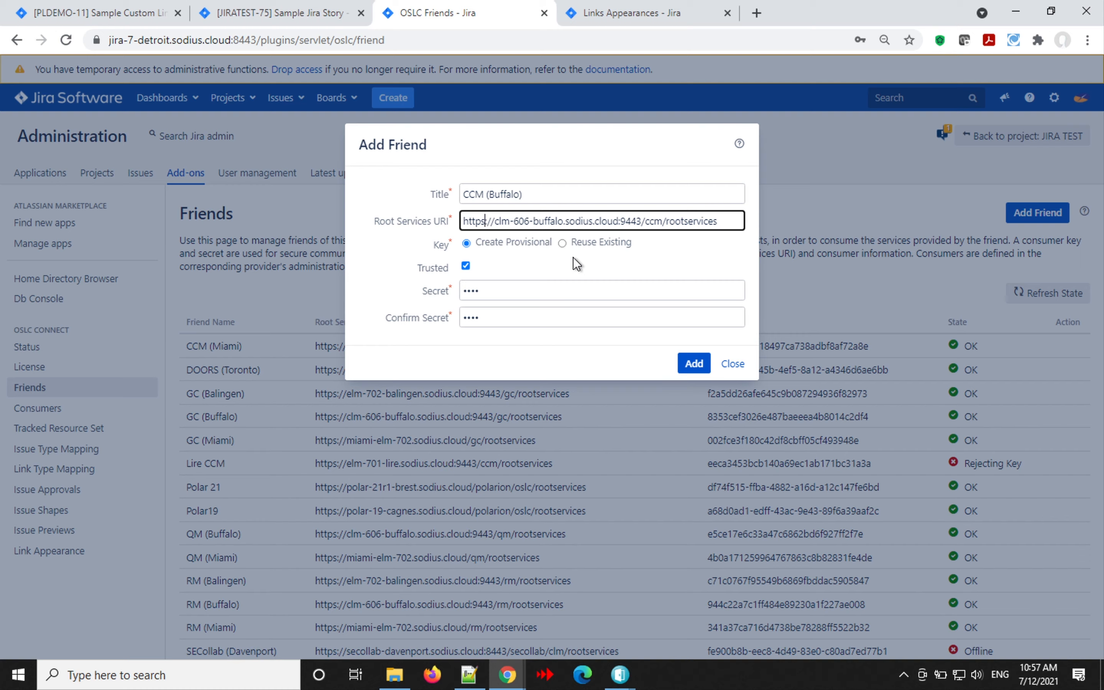
pyautogui.write(':')
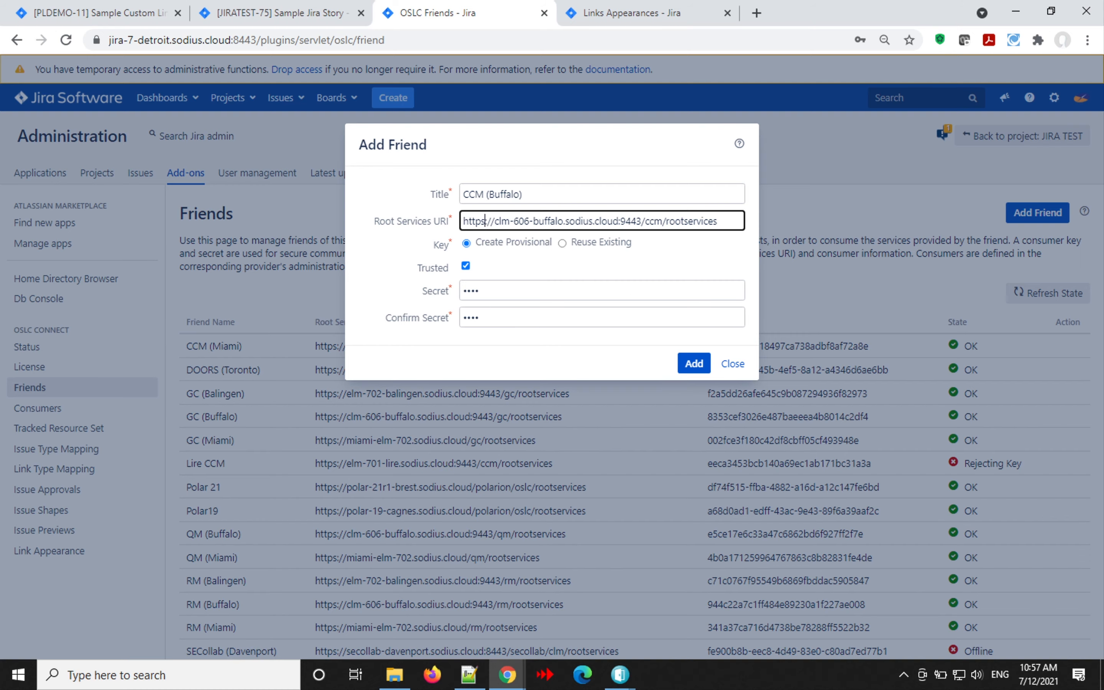